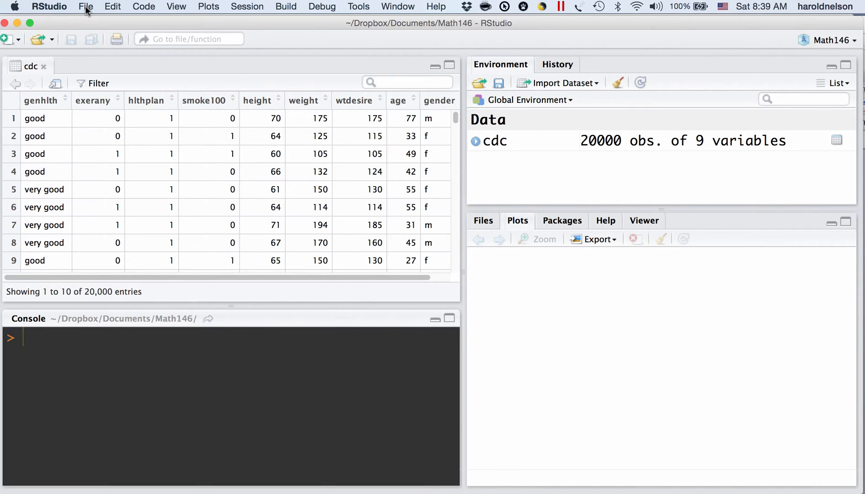
- Open the BasicStats.R script from the Downloads folder
left_click(87, 7)
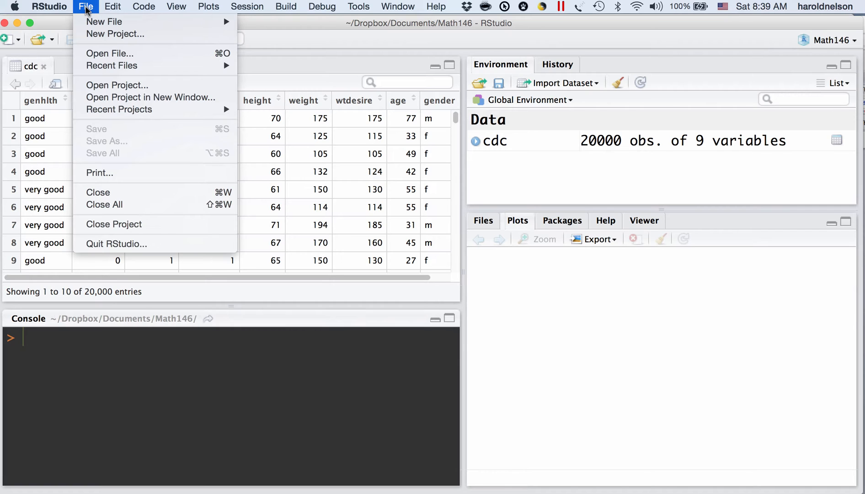
left_click(114, 54)
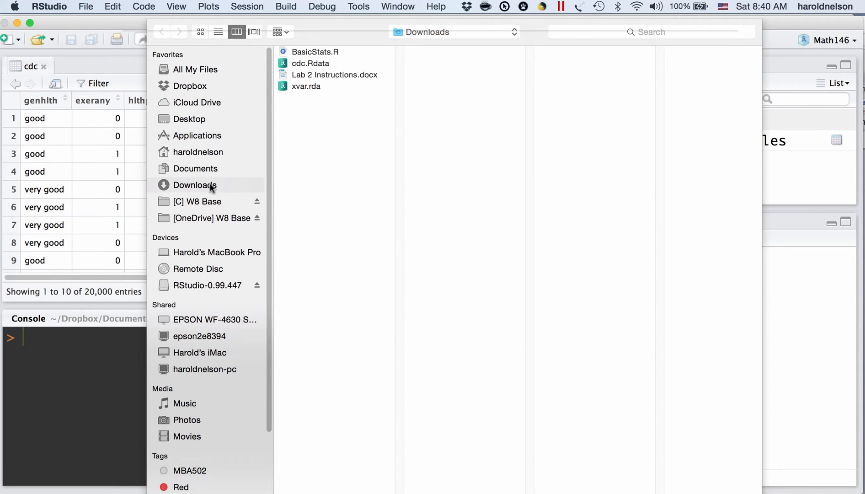
double_click(332, 50)
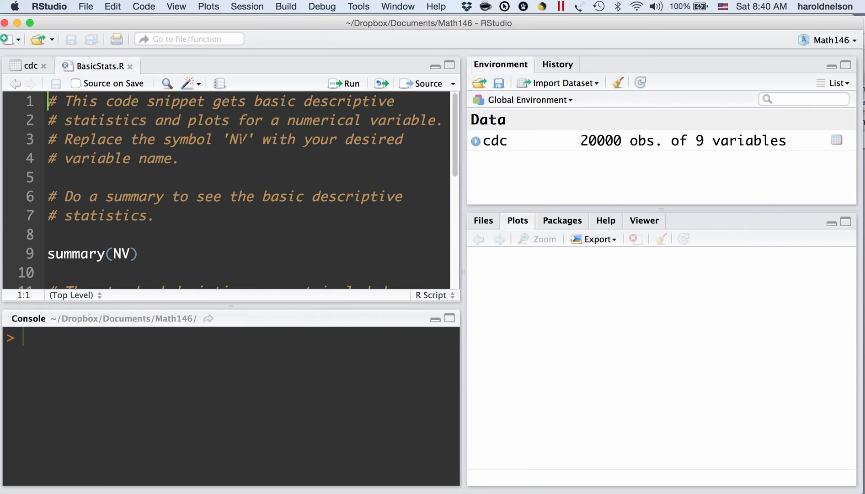
- Read through the BasicStats.R script, from the introductory comments to the summary, sd, hist and boxplot commands
scroll(244, 169, "down", 2)
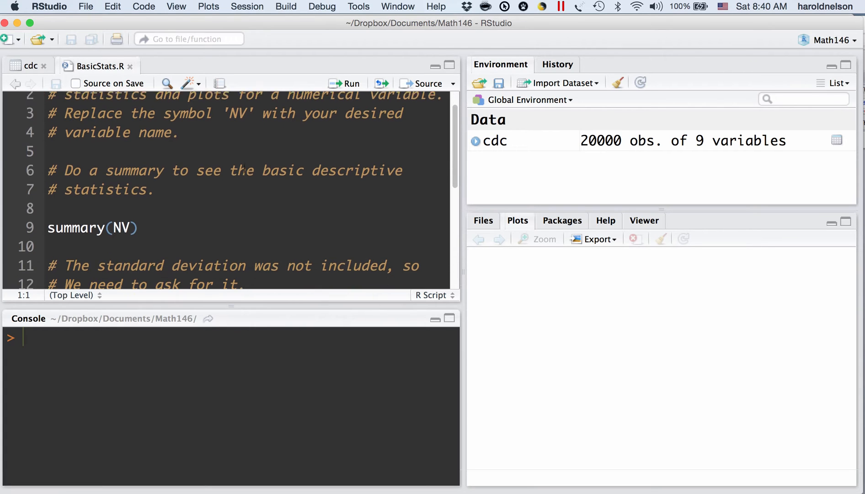
scroll(245, 168, "down", 1)
scroll(244, 167, "down", 5)
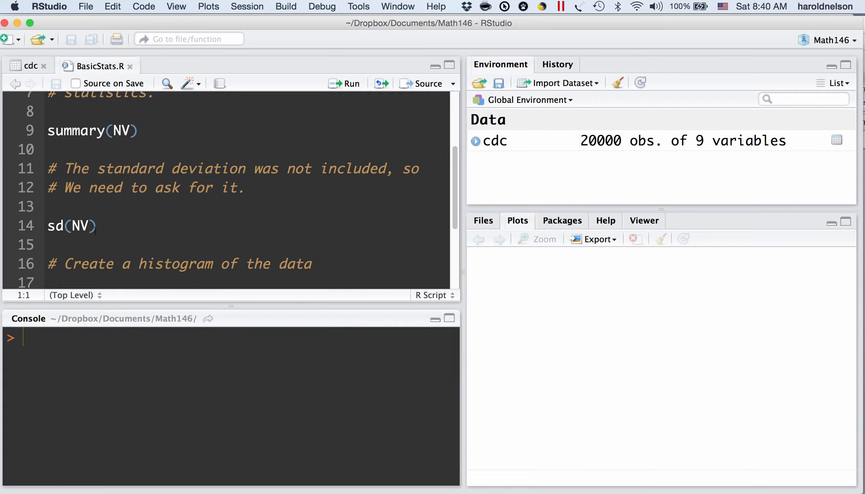
scroll(95, 231, "down", 2)
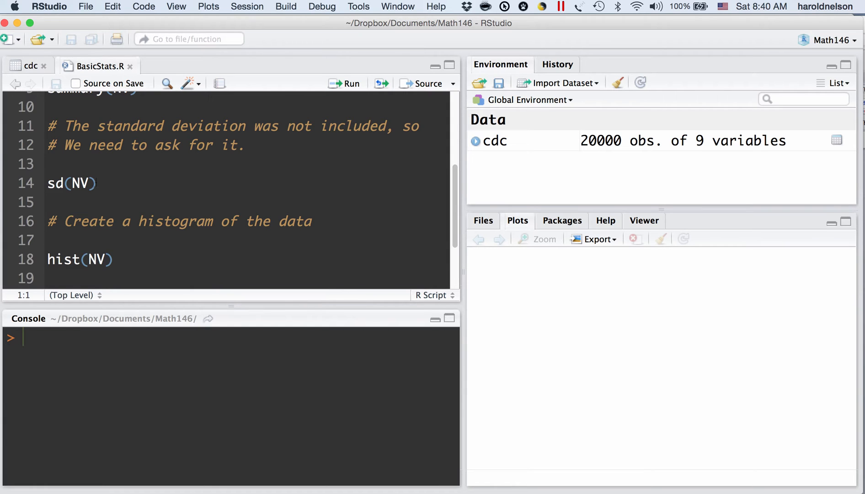
scroll(96, 183, "down", 2)
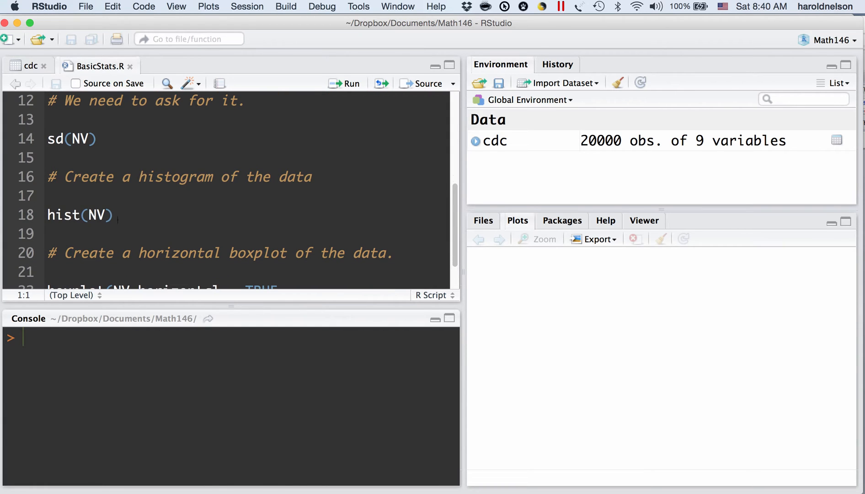
scroll(118, 220, "down", 3)
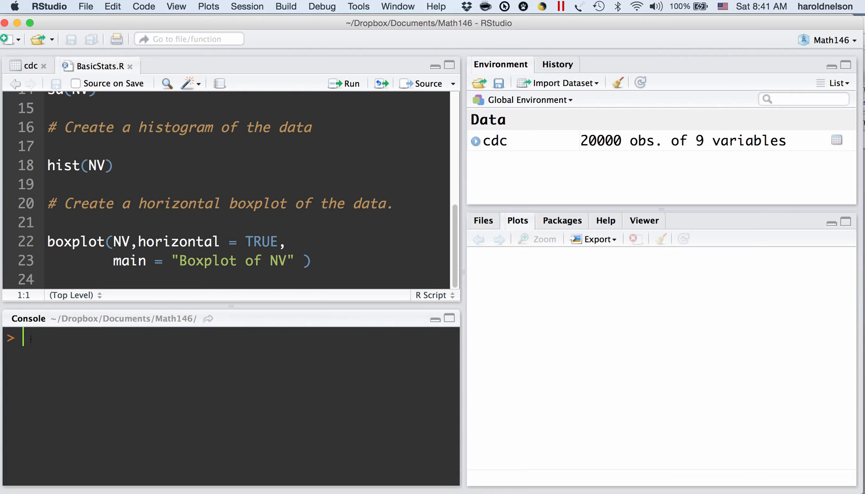
- In the console, assign NV 1000 random normal values with rnorm, using mean=100 and sd=10
type("NV <-")
type("rnorm")
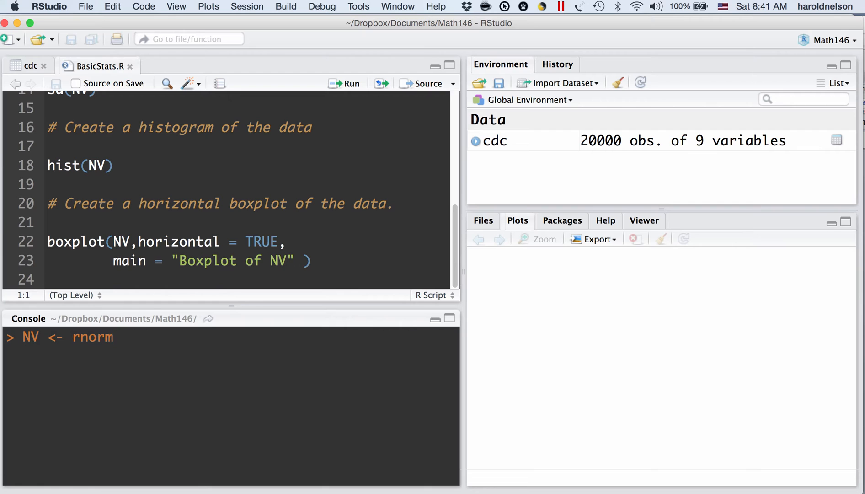
type("(")
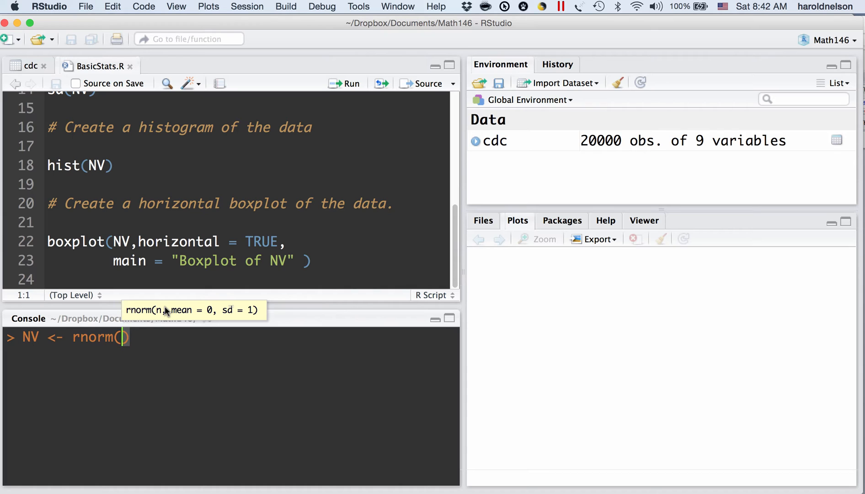
type("1000,")
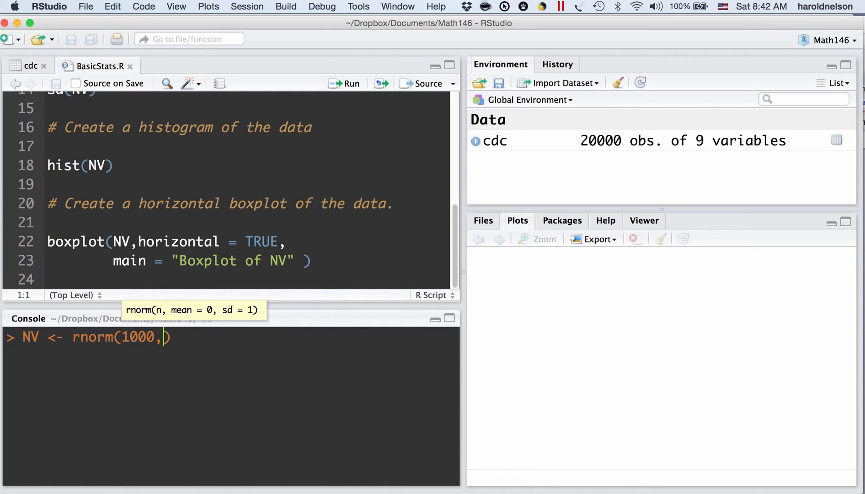
key("BackSpace")
type(",")
type("mean")
type("=100")
type(",sd")
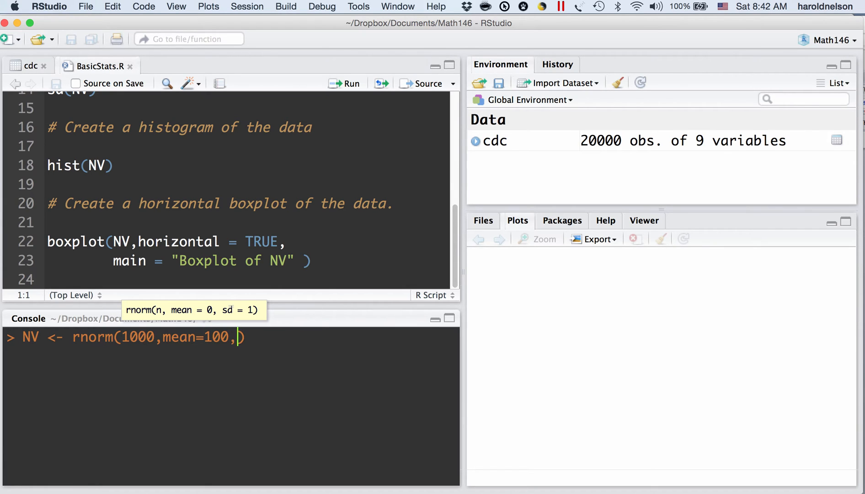
type("=10")
key("Return")
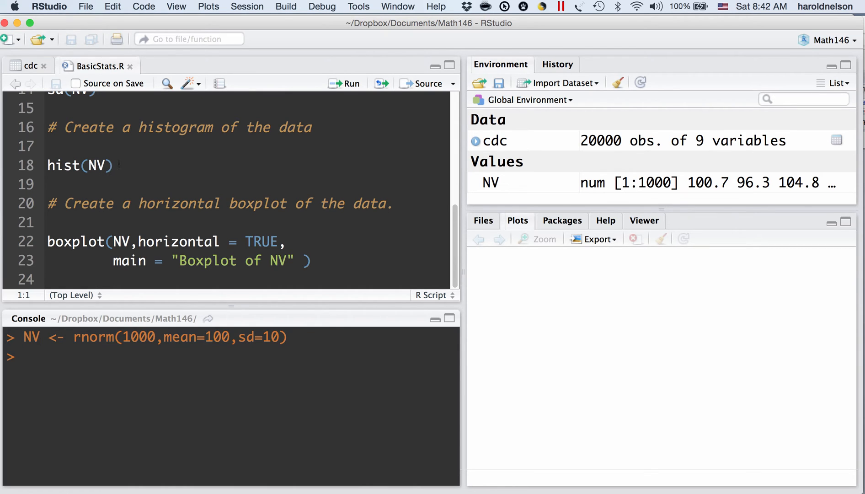
- Run the script's summary(NV) line and its sd(NV) line individually
left_click(120, 163)
scroll(152, 163, "up", 3)
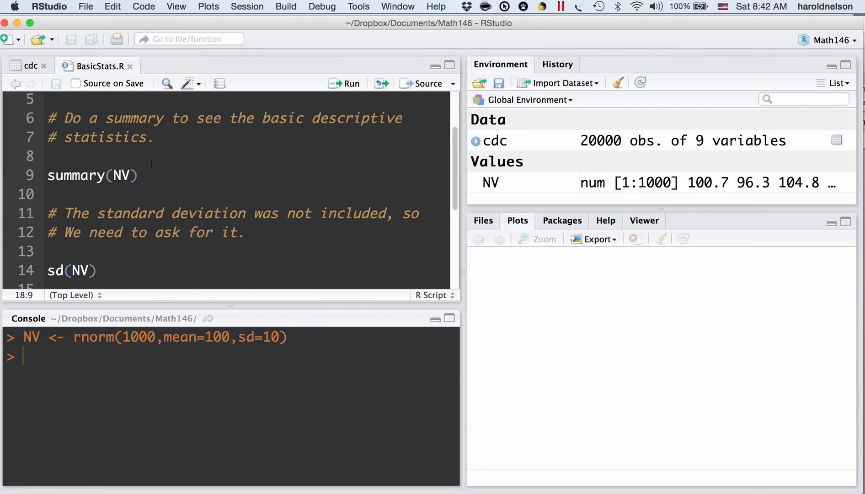
left_click(122, 176)
left_click(138, 173)
left_click(349, 85)
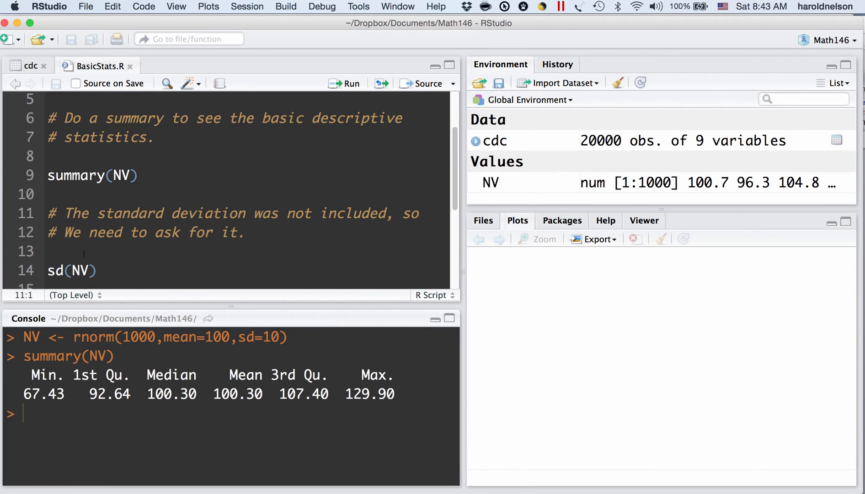
left_click(96, 272)
left_click(349, 84)
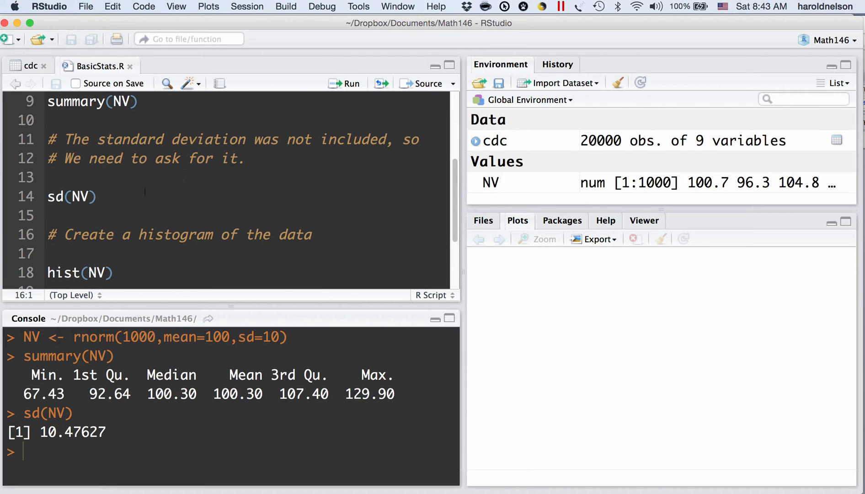
- Run the script block from summary(NV) through sd(NV) in one go
scroll(136, 191, "up", 1)
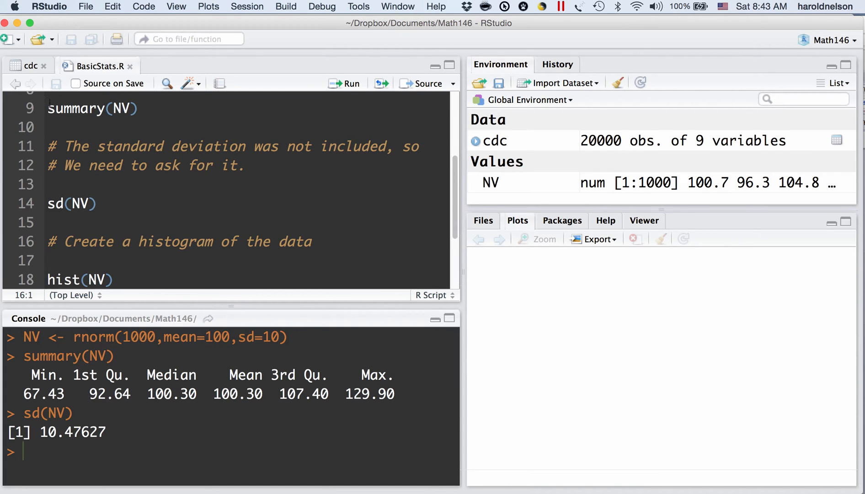
left_click_drag(48, 109, 120, 193)
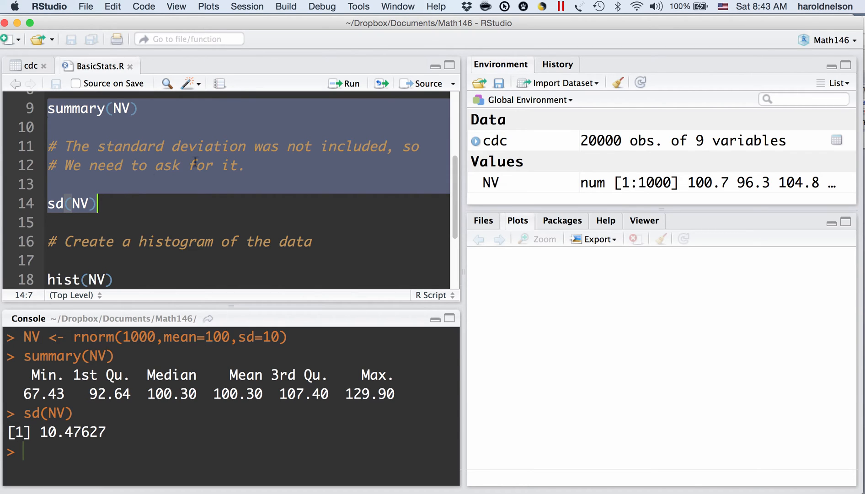
left_click(345, 85)
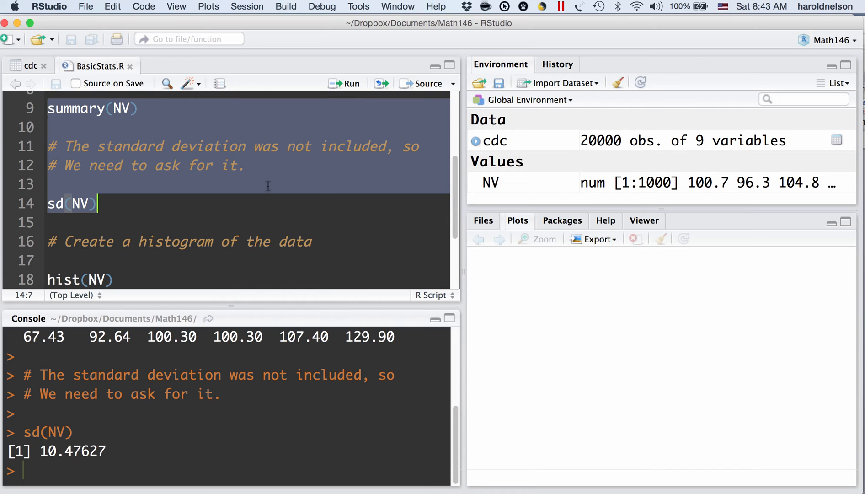
- Select the entire BasicStats.R script and run it
left_click(235, 177)
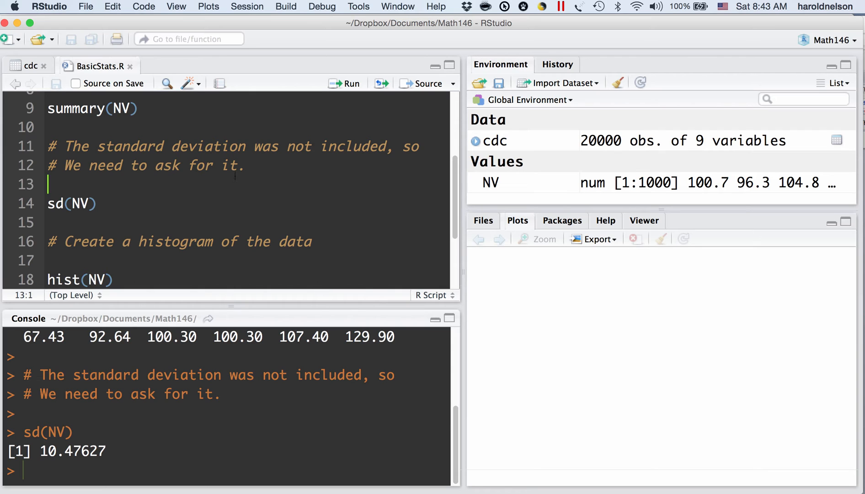
key("super+a")
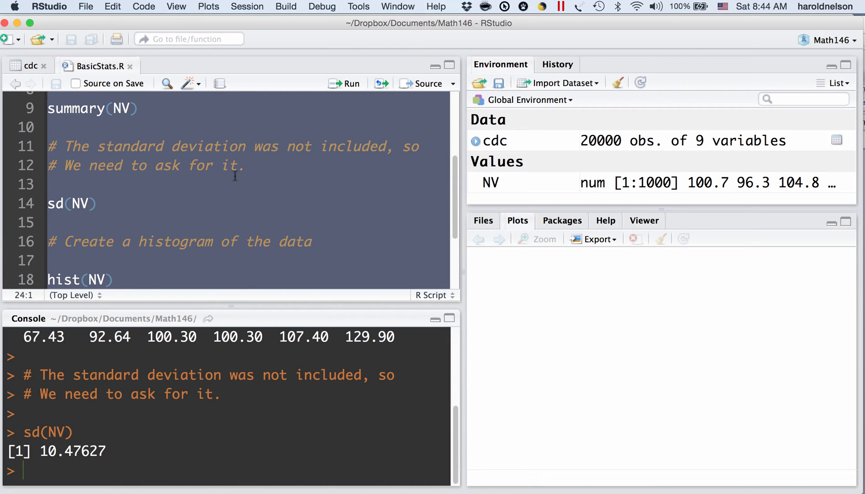
left_click(349, 84)
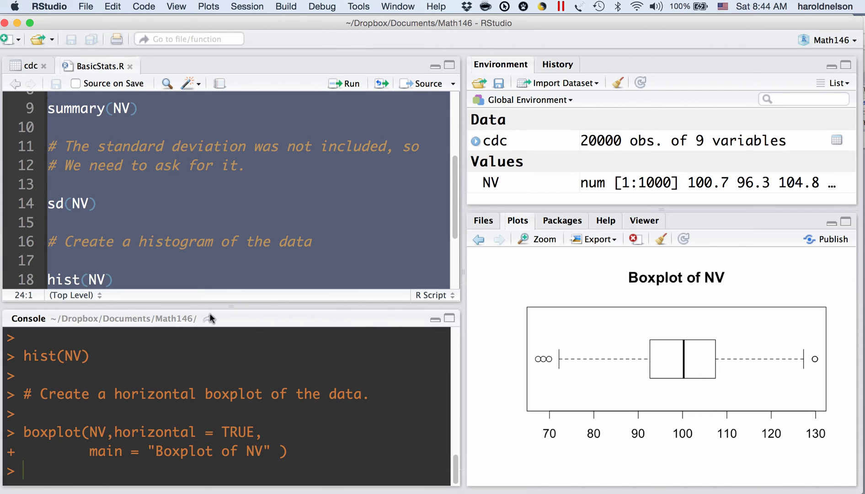
- Review the console output of the full run, and view the histogram and boxplot of NV
scroll(151, 373, "up", 5)
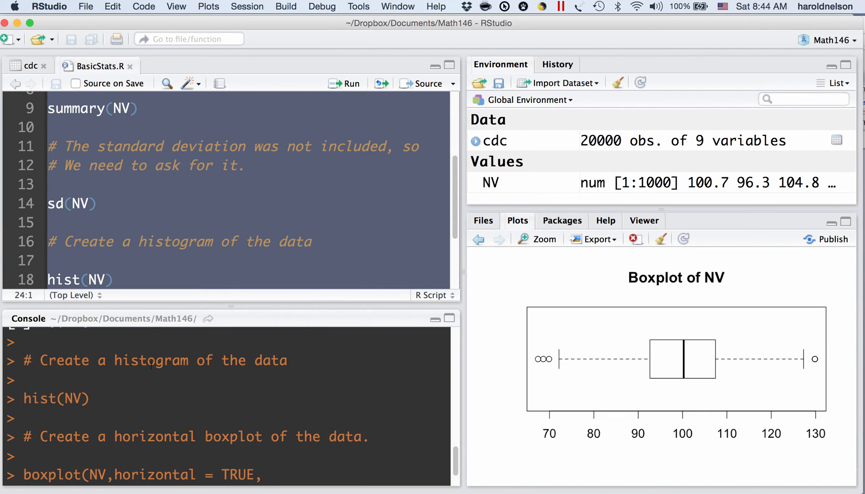
scroll(151, 376, "up", 5)
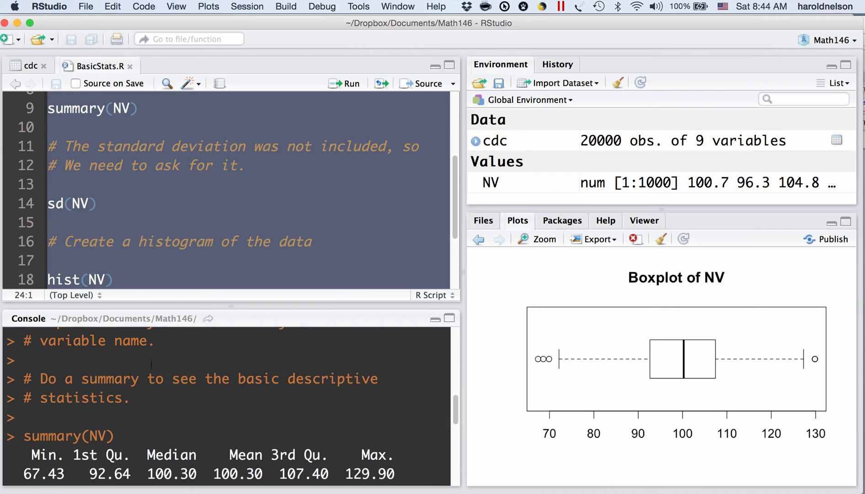
scroll(151, 365, "up", 3)
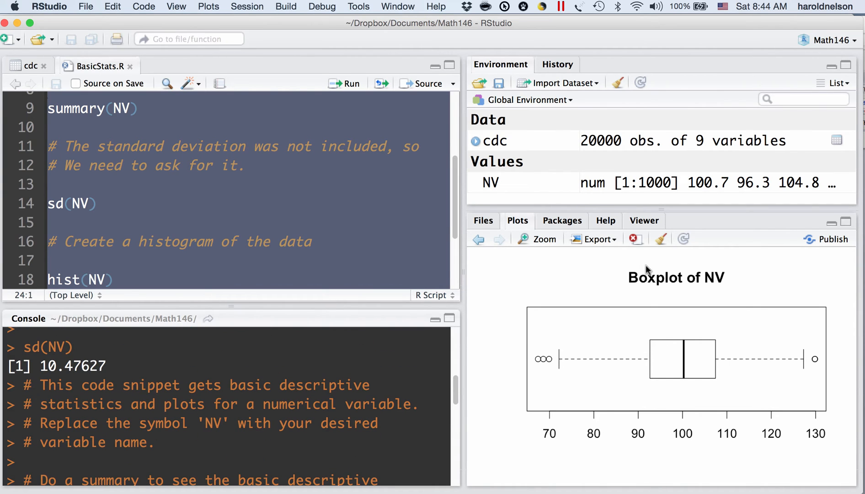
left_click(479, 241)
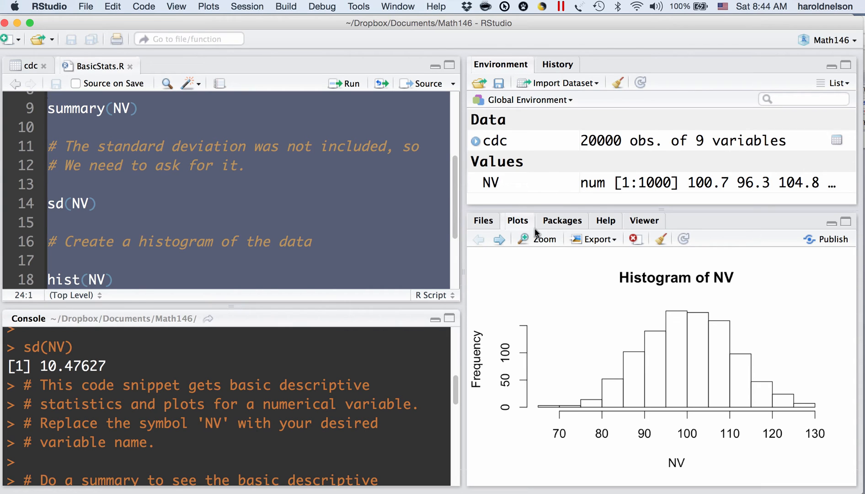
left_click(500, 240)
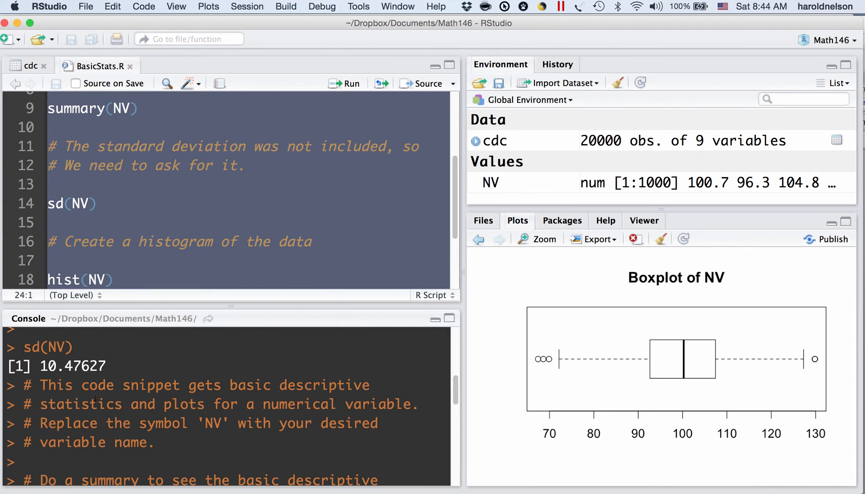
- Clear the console and assign the height variable of the cdc data to NV with NV = cdc$height
key("ctrl+l")
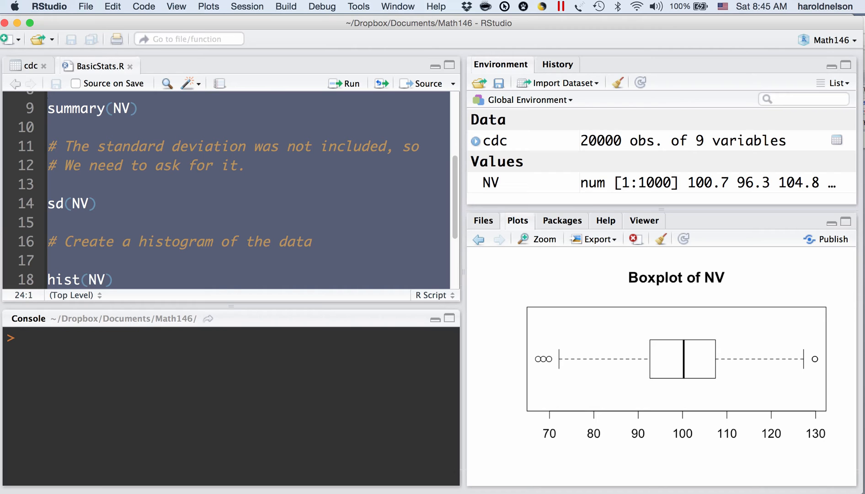
type("NV = cdc$")
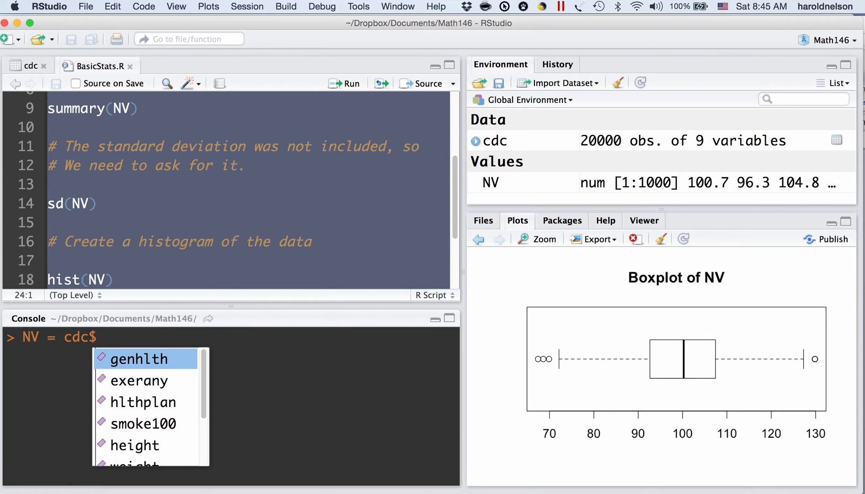
type("height")
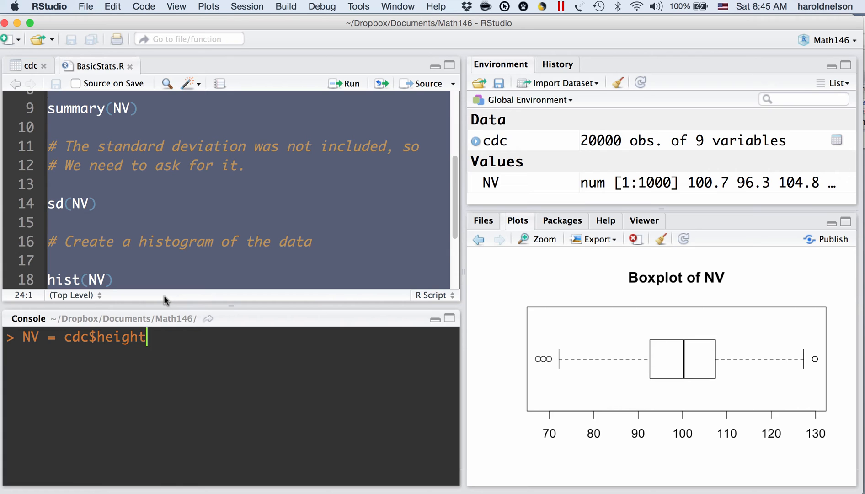
key("Return")
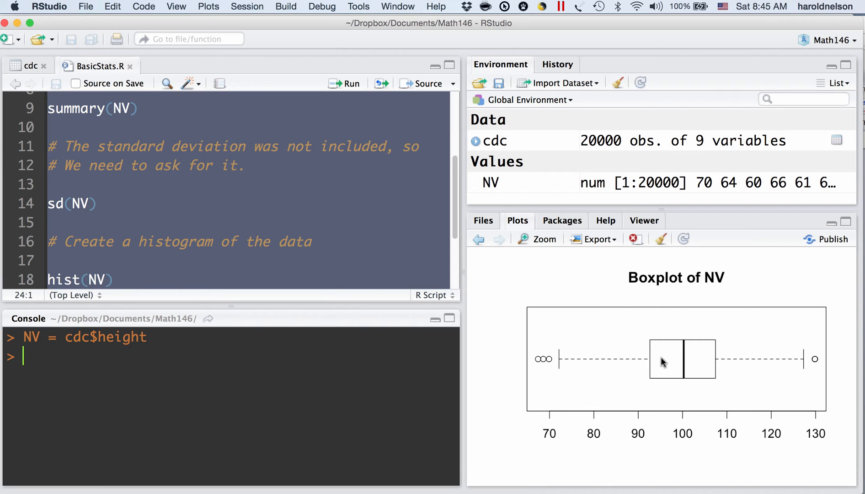
- Bring back the histogram of NV, clear the console, and return to the beginning of the script
left_click(479, 239)
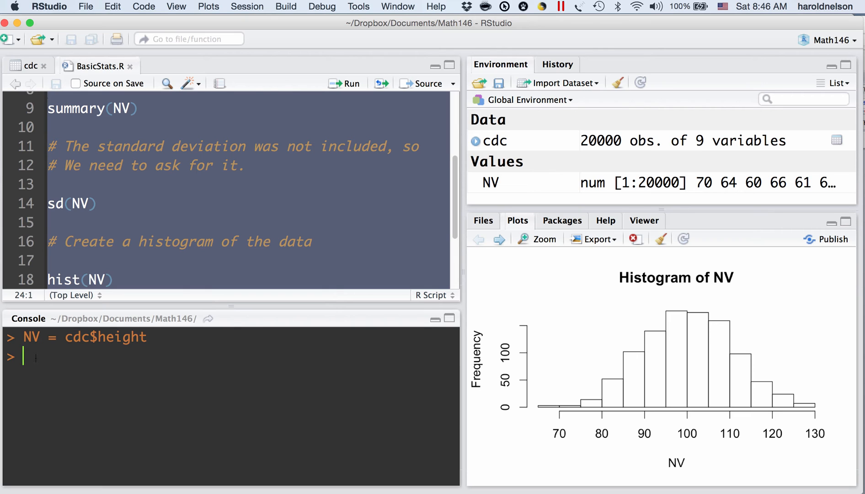
key("ctrl+l")
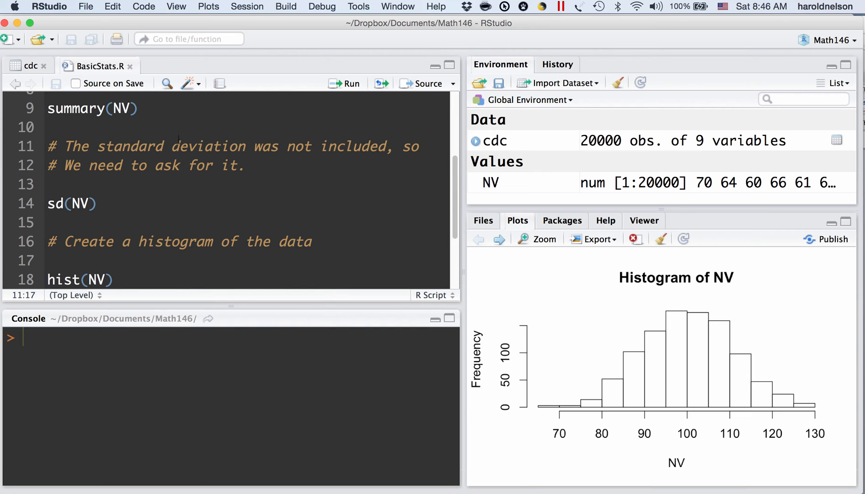
scroll(178, 146, "down", 1)
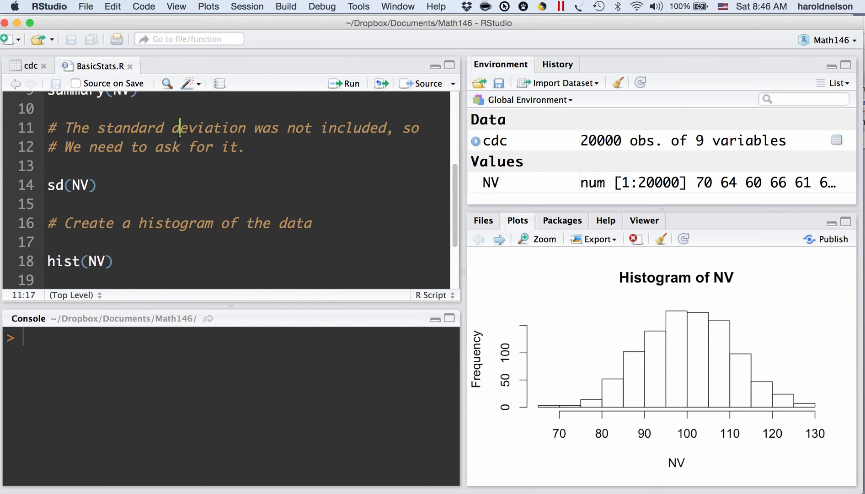
scroll(178, 140, "up", 3)
scroll(178, 140, "up", 5)
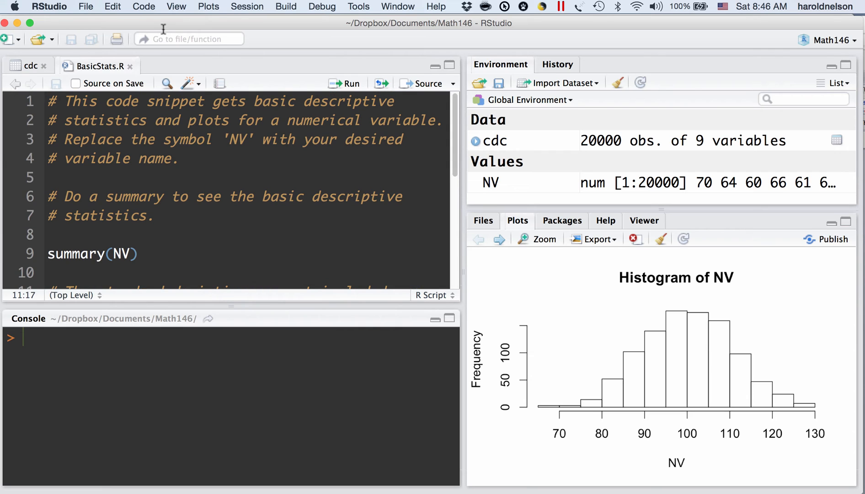
- Replace every occurrence of NV with cdc$height throughout the BasicStats.R script
left_click(166, 84)
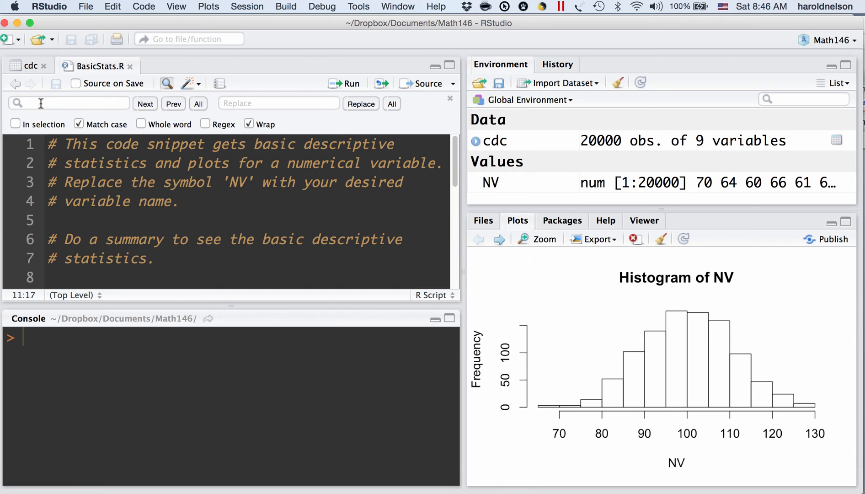
type("NV")
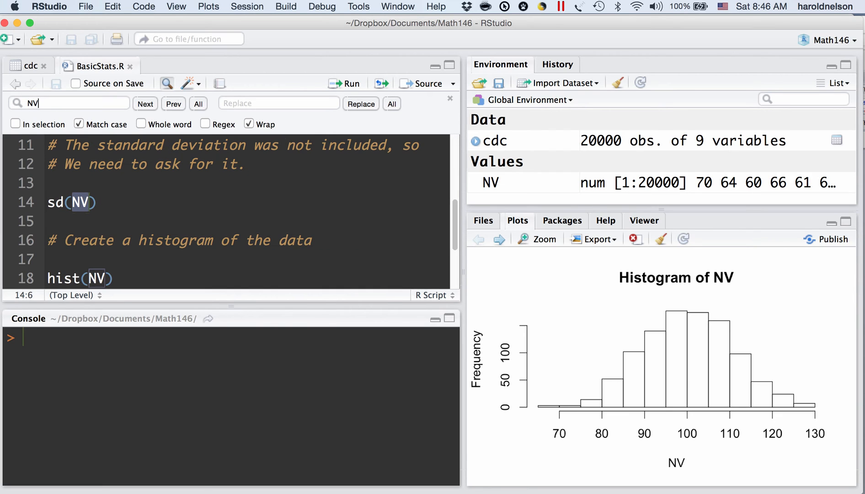
left_click(251, 102)
type("cdc$height")
left_click(393, 105)
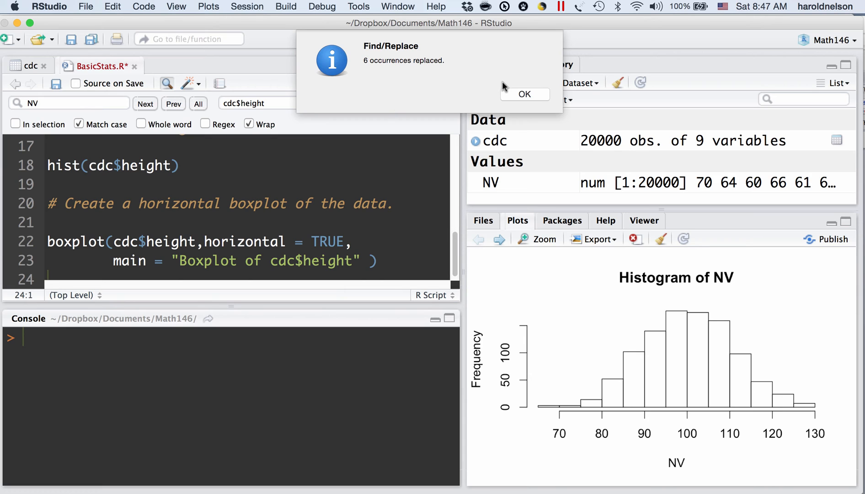
left_click(525, 94)
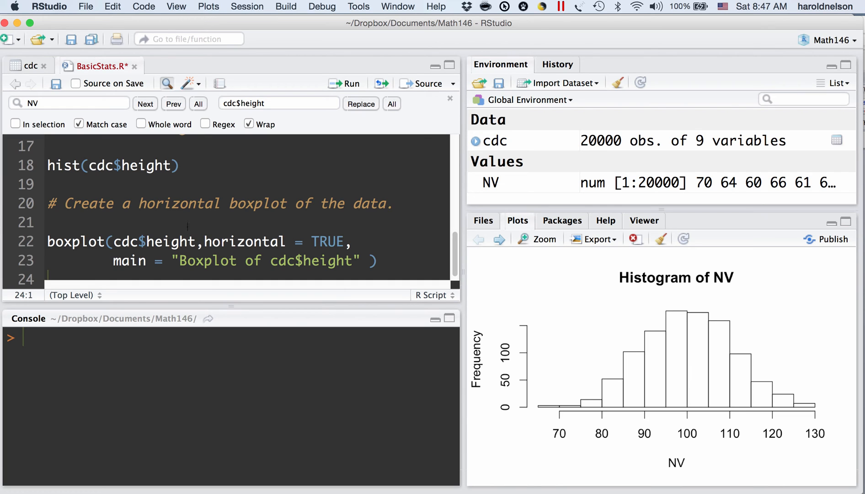
- Select the entire modified BasicStats.R script and run it for cdc$height
left_click(178, 207)
key("super+a")
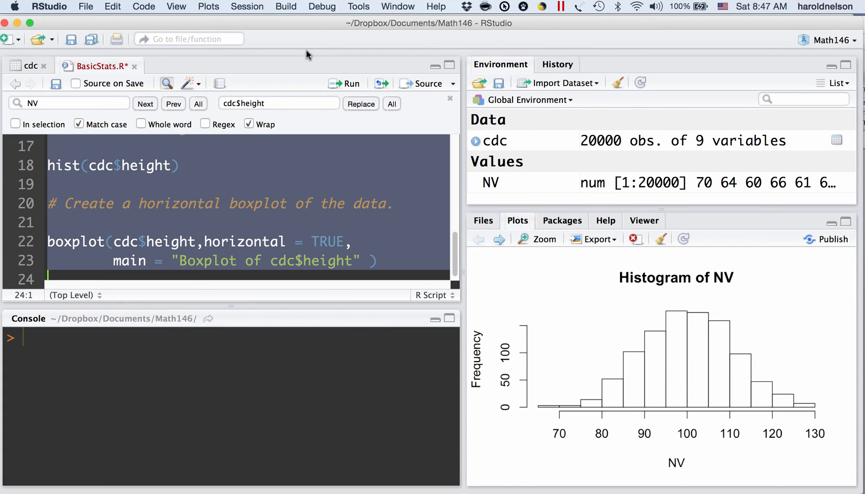
left_click(346, 86)
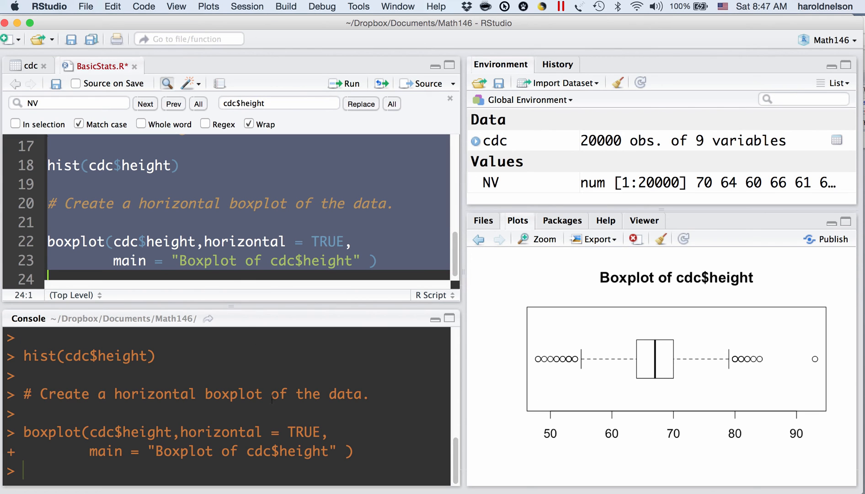
- Copy the console lines from summary(cdc$height) through the sd(cdc$height) result
scroll(271, 381, "up", 4)
scroll(272, 400, "up", 5)
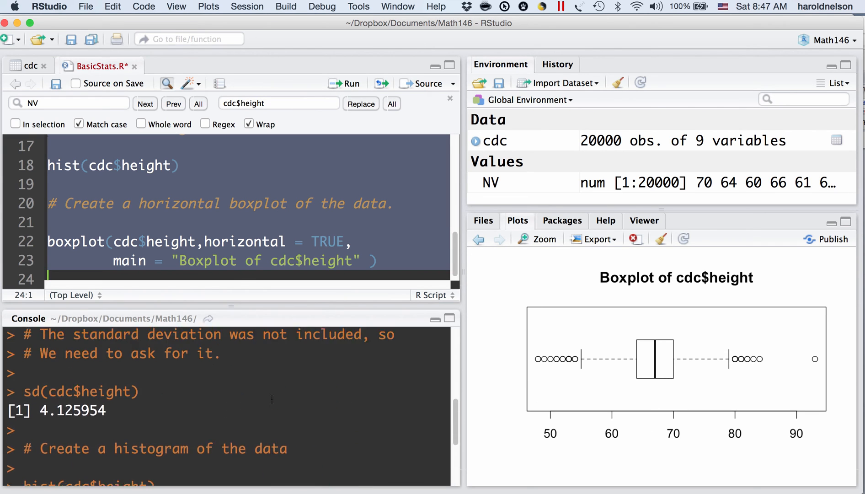
scroll(272, 399, "up", 3)
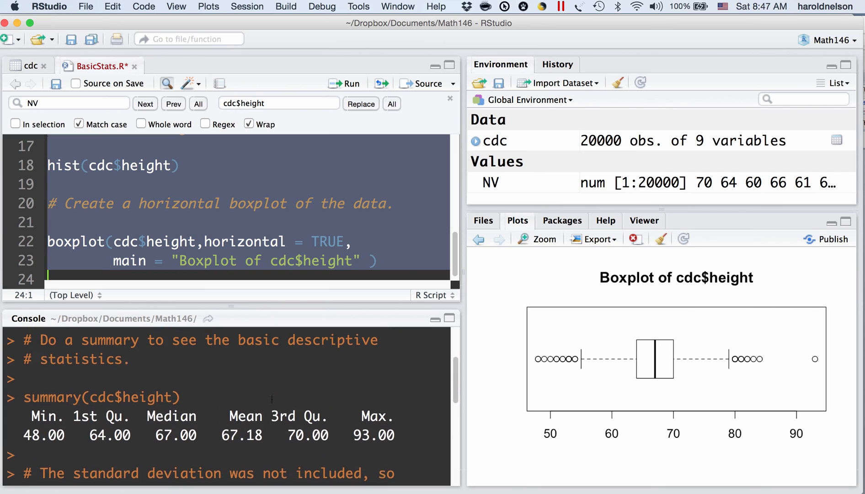
scroll(272, 399, "down", 3)
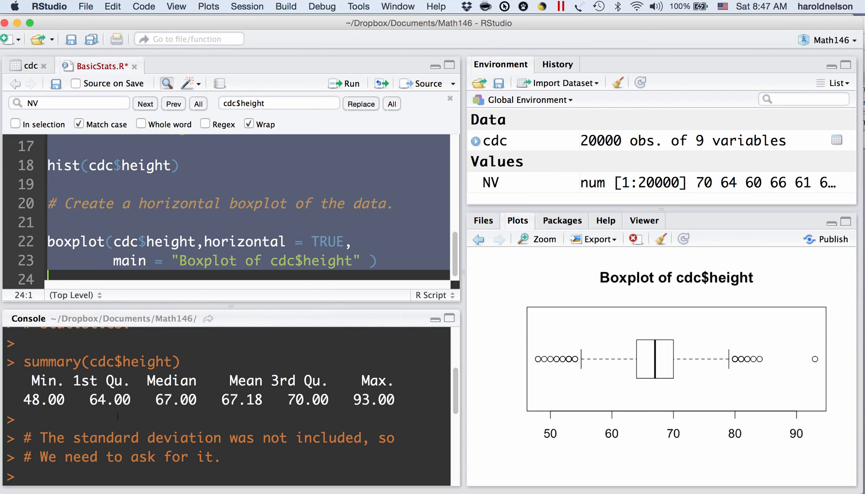
key("Return")
type("sd(cdc$height)")
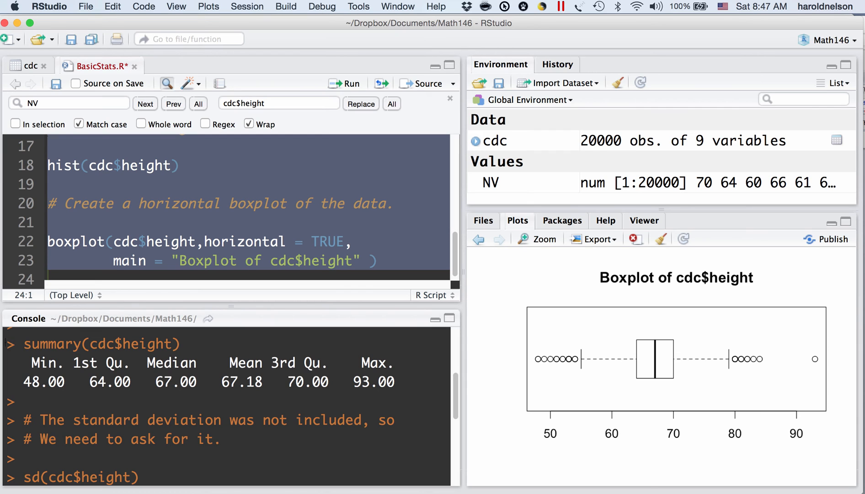
left_click_drag(6, 343, 182, 477)
key("super+c")
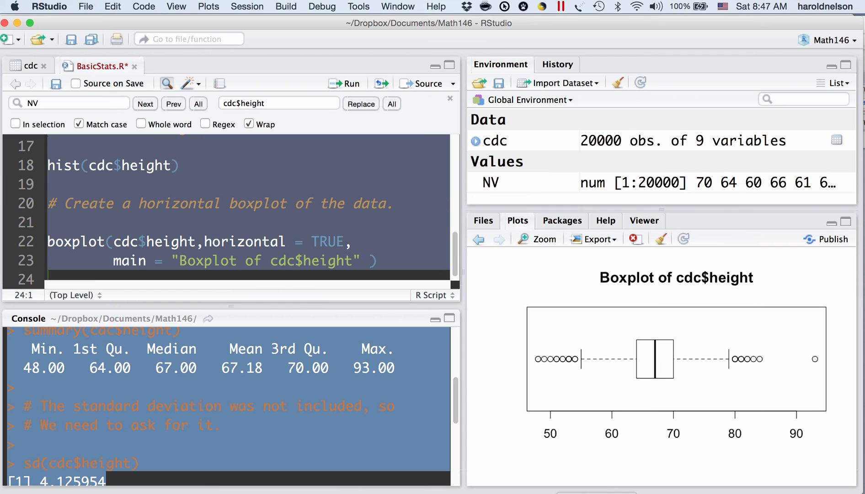
- Switch to Word and paste the copied console lines below the Problem 6 instructions in Lab 1 Instructions.docx
left_click(594, 493)
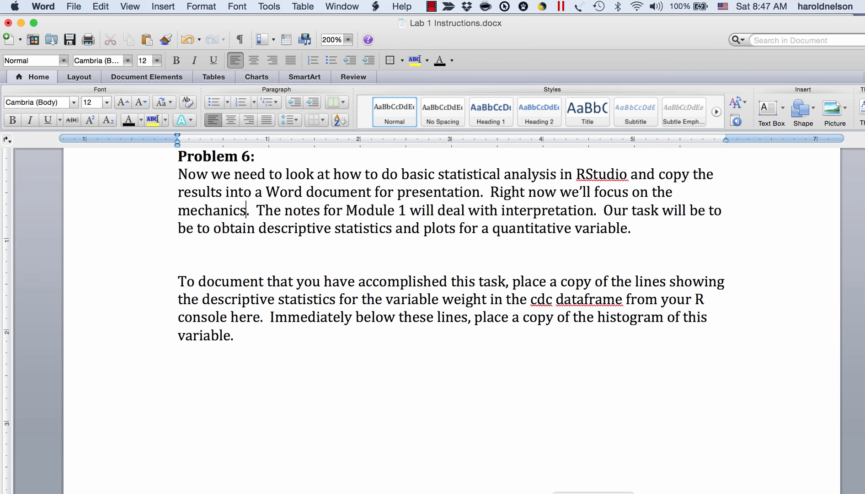
left_click(204, 372)
key("super+v")
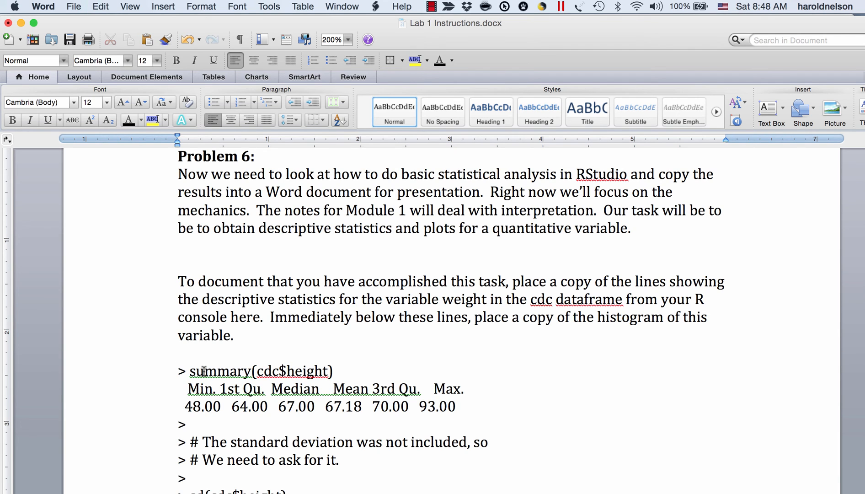
scroll(204, 371, "down", 5)
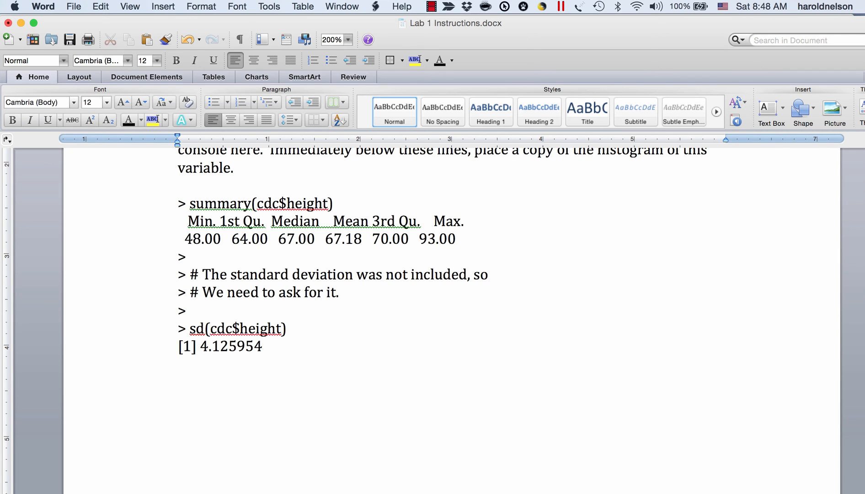
- Return to RStudio, bring back the histogram of cdc$height, and copy it to the clipboard at 512 by 313
left_click(289, 493)
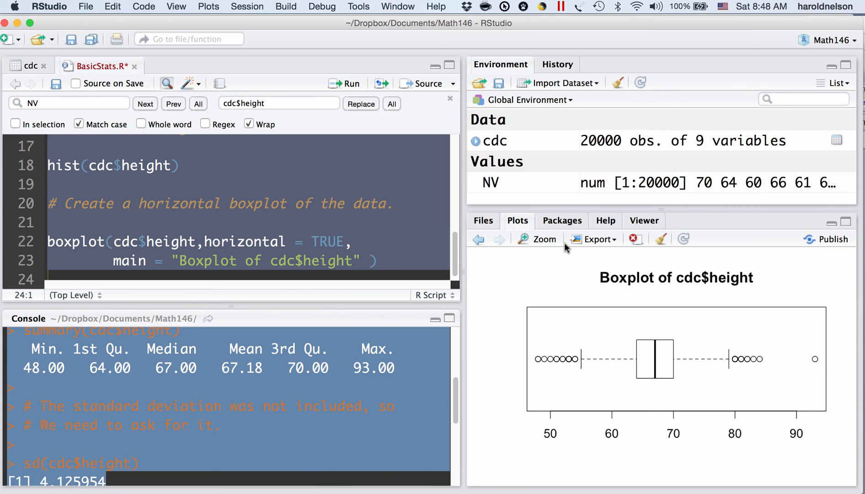
left_click(479, 240)
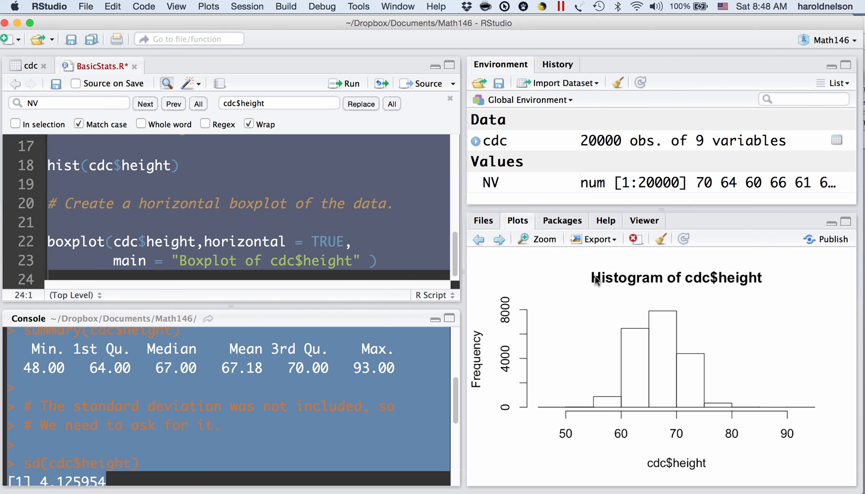
left_click(614, 241)
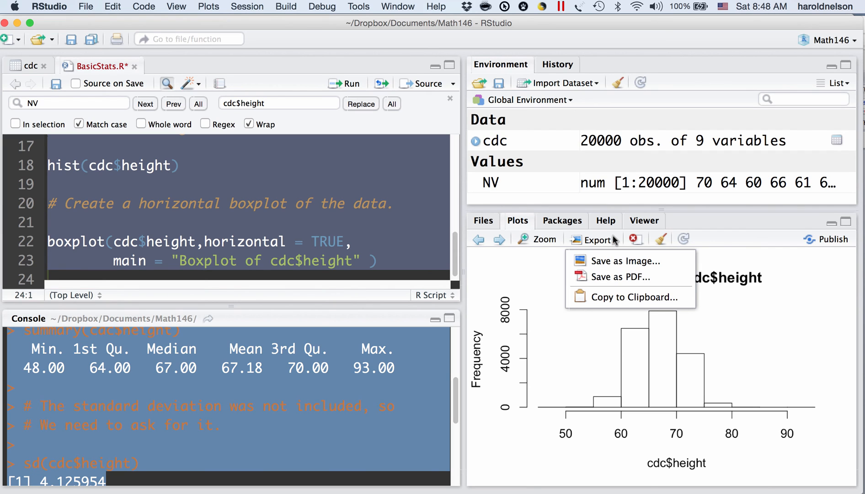
left_click(596, 298)
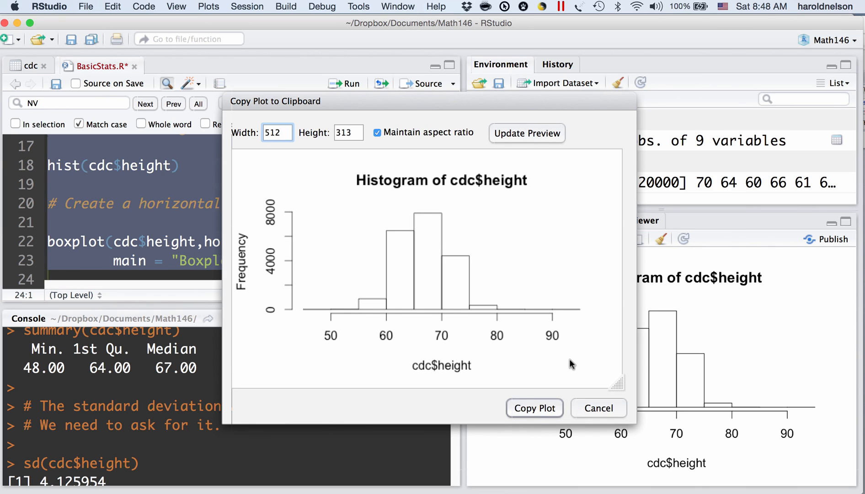
left_click(540, 413)
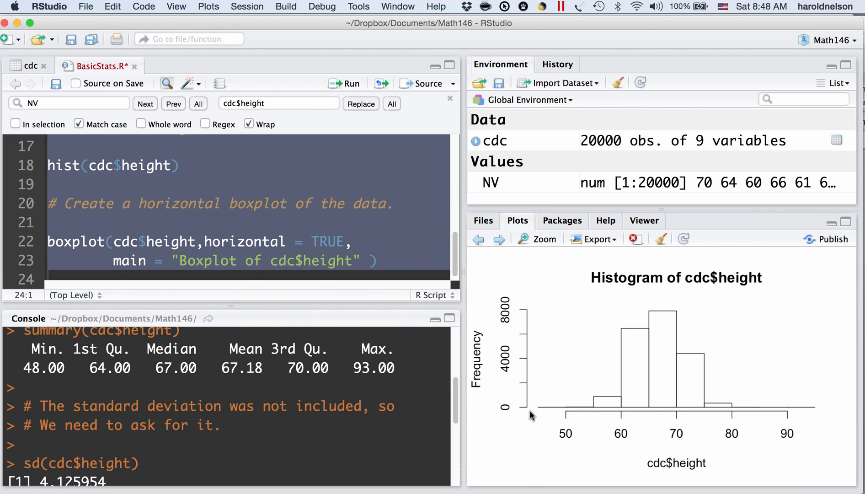
- Switch to Word and paste the histogram of cdc$height below the standard deviation result
key("super+Tab")
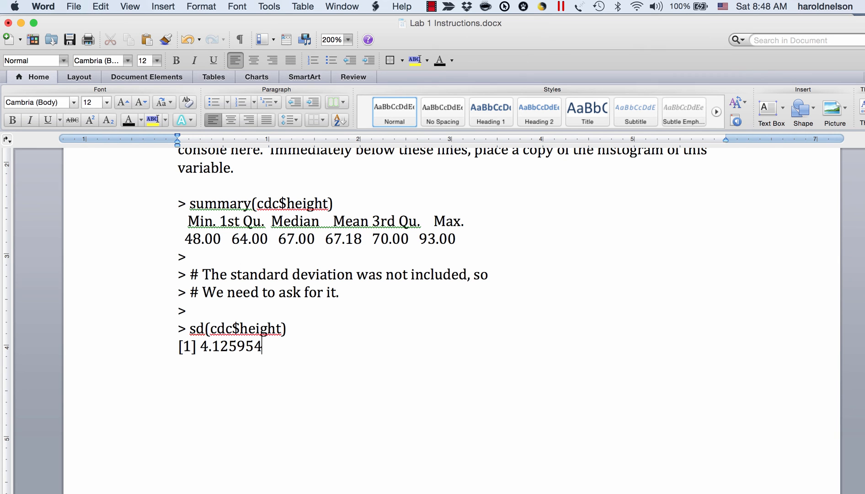
left_click(201, 386)
key("super+v")
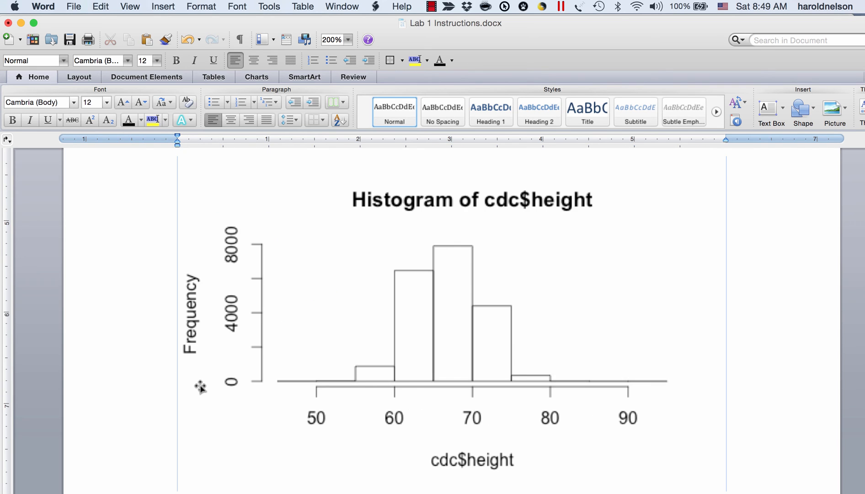
scroll(201, 387, "up", 4)
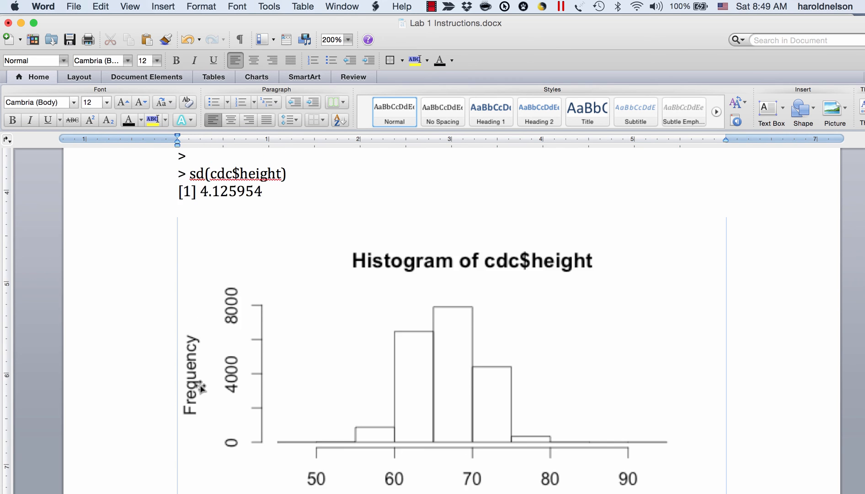
scroll(200, 387, "down", 4)
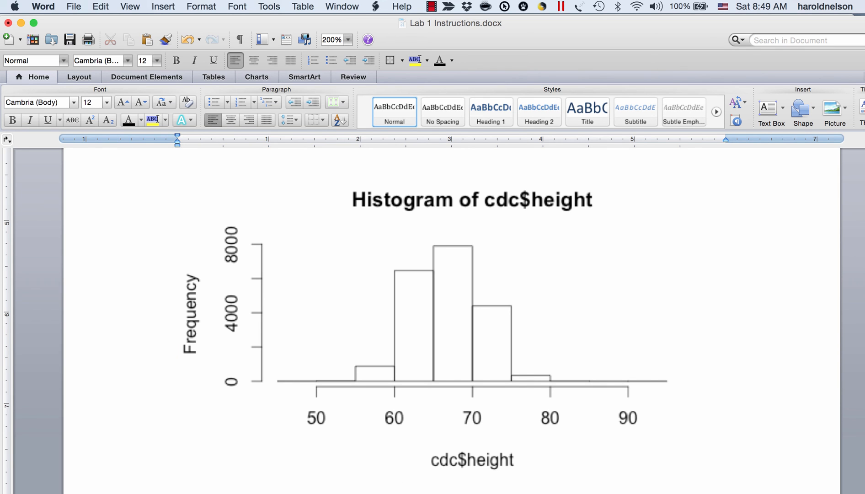
- Return to RStudio and undo the replacement of NV with cdc$height in the BasicStats.R script
left_click(286, 493)
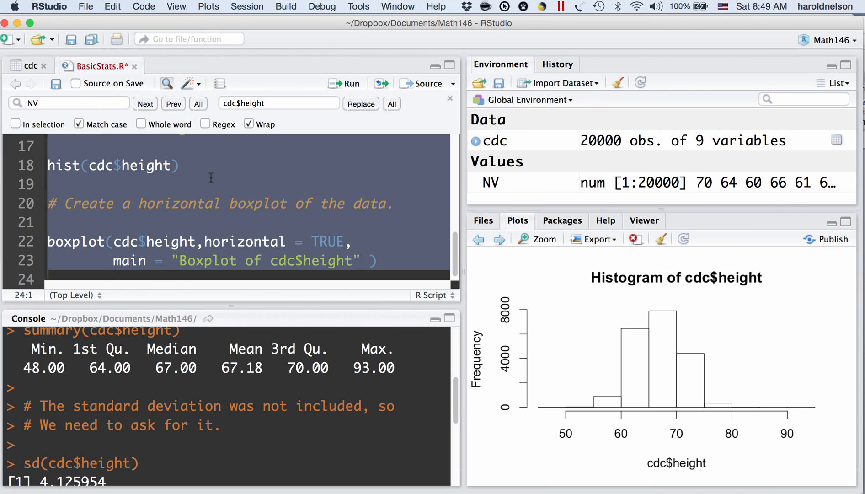
scroll(211, 178, "down", 1)
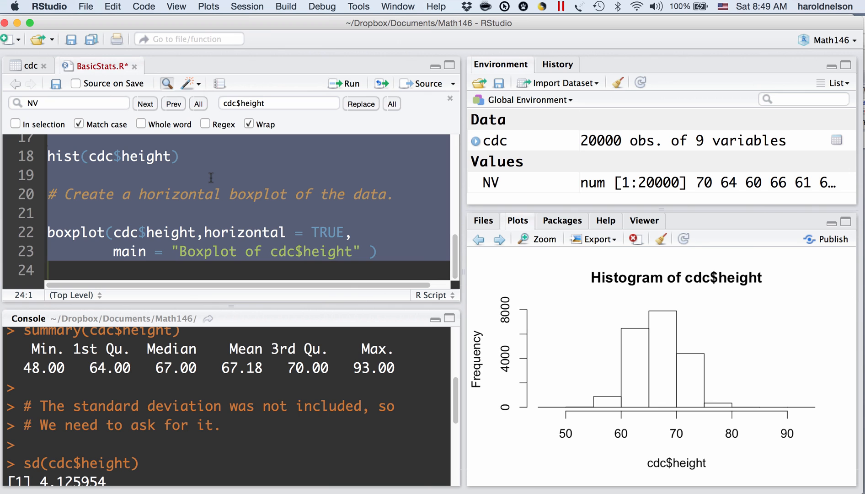
scroll(211, 177, "up", 5)
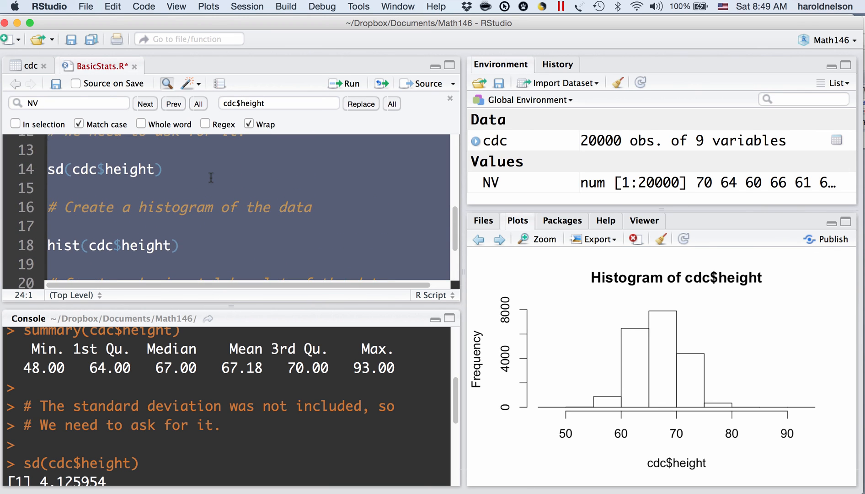
scroll(211, 178, "up", 3)
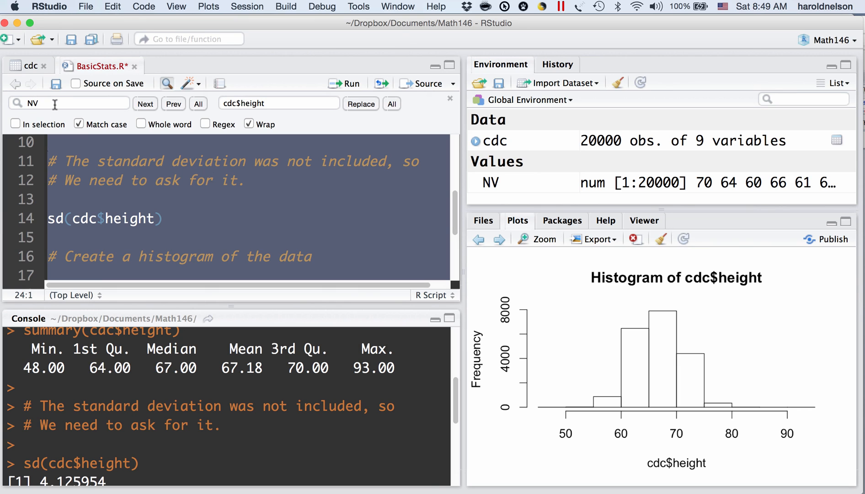
left_click(209, 213)
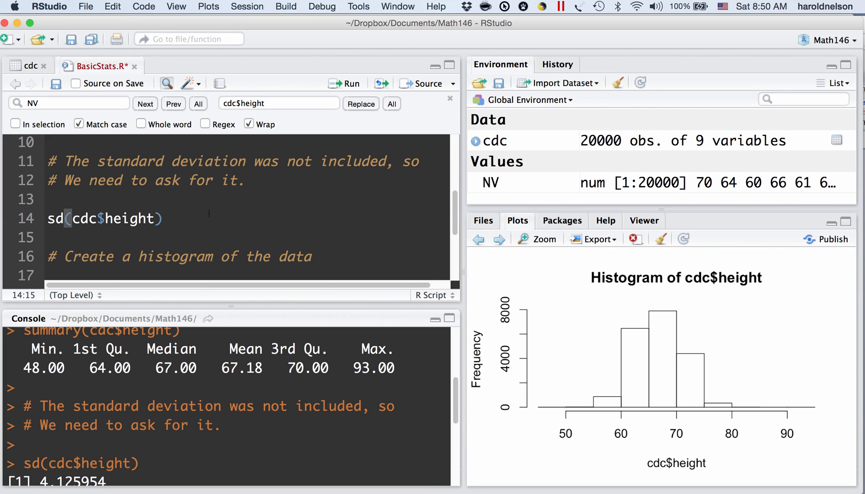
key("super+s")
key("super+a")
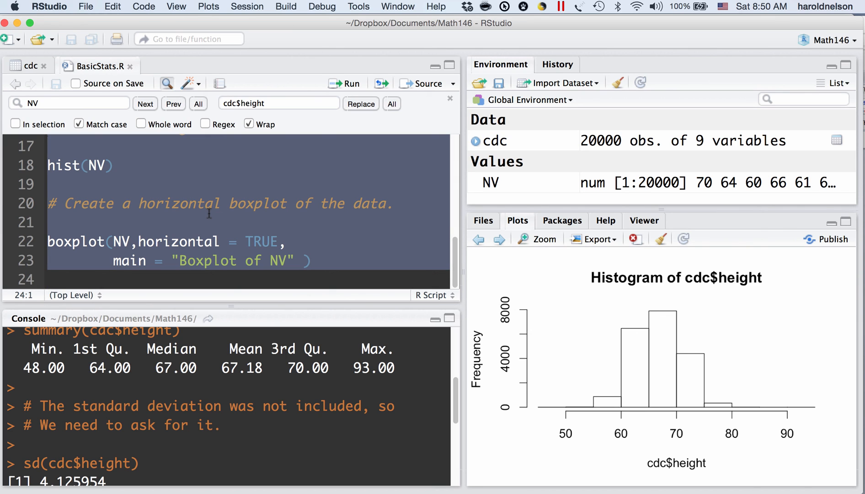
scroll(209, 214, "up", 2)
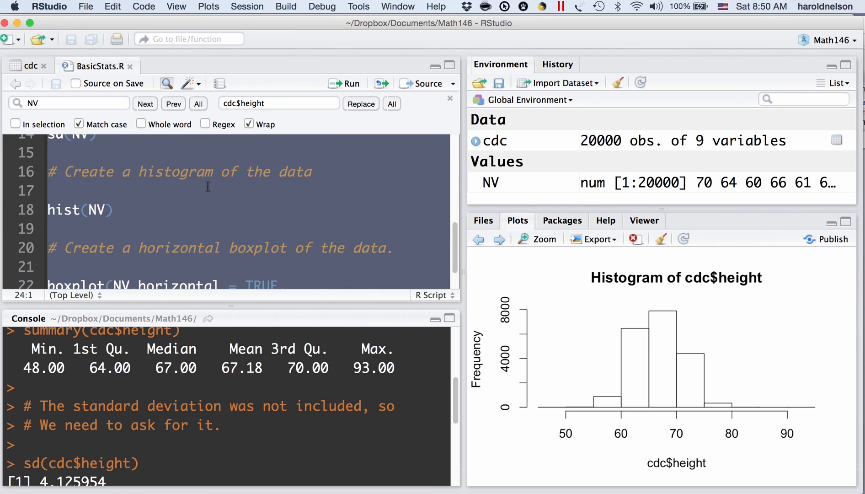
left_click(204, 211)
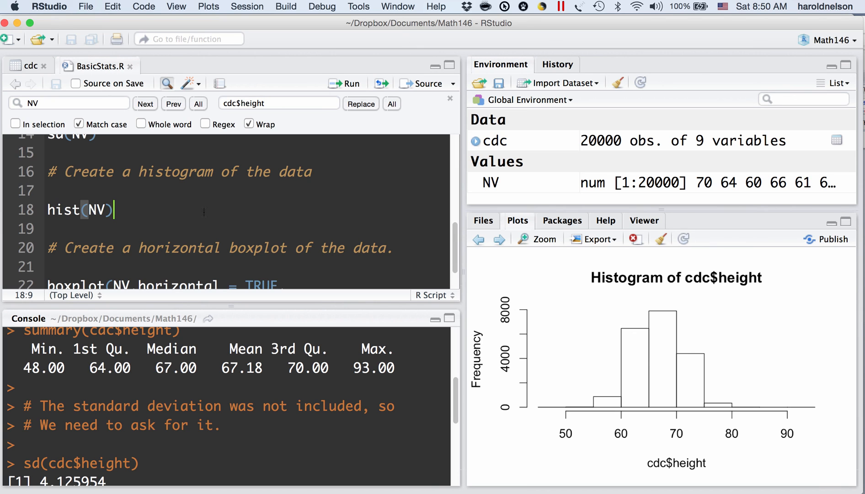
key("super+a")
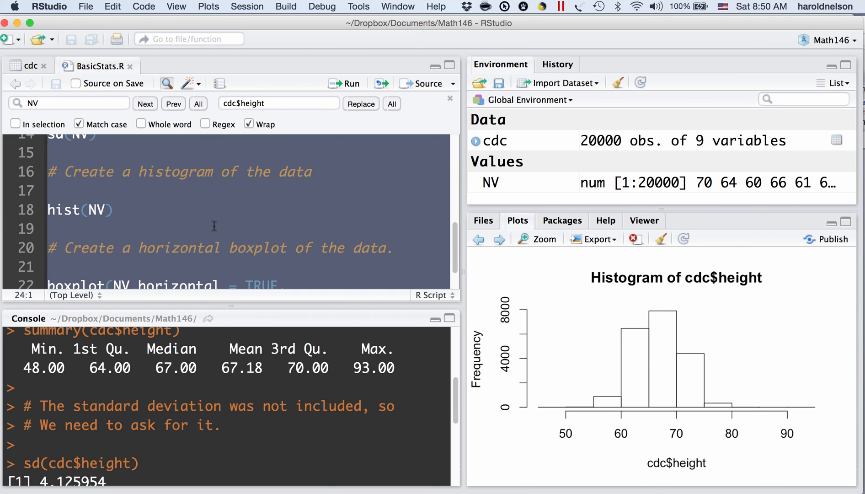
left_click(139, 216)
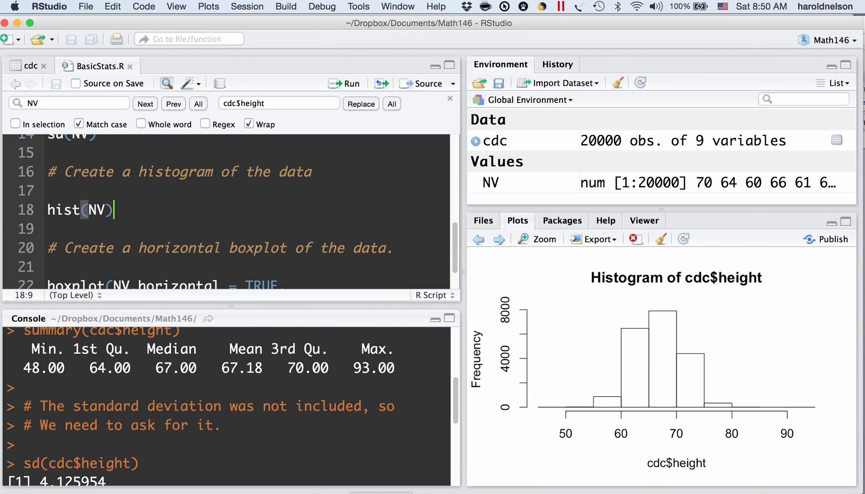
left_click(391, 493)
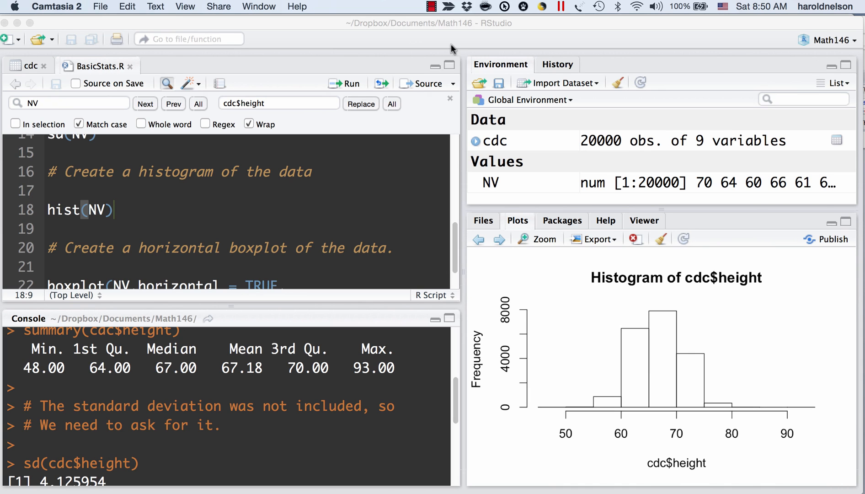
left_click(431, 5)
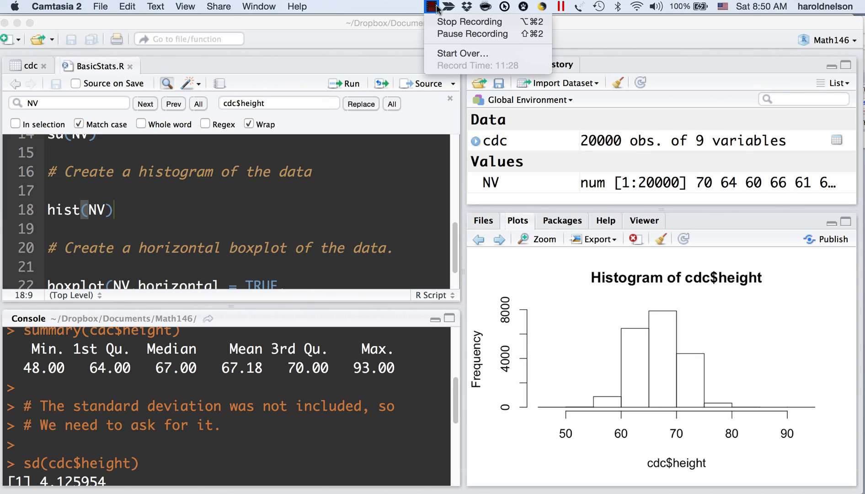